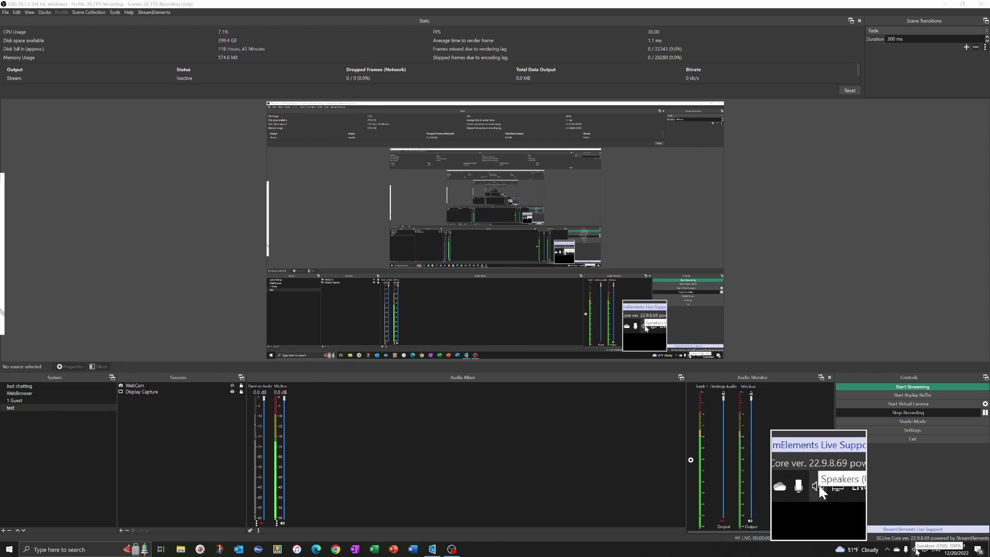
Open the Windows Sound dialog from the system volume control and show the list of recording devices
{"action": "right_click", "coordinate": [916, 550]}
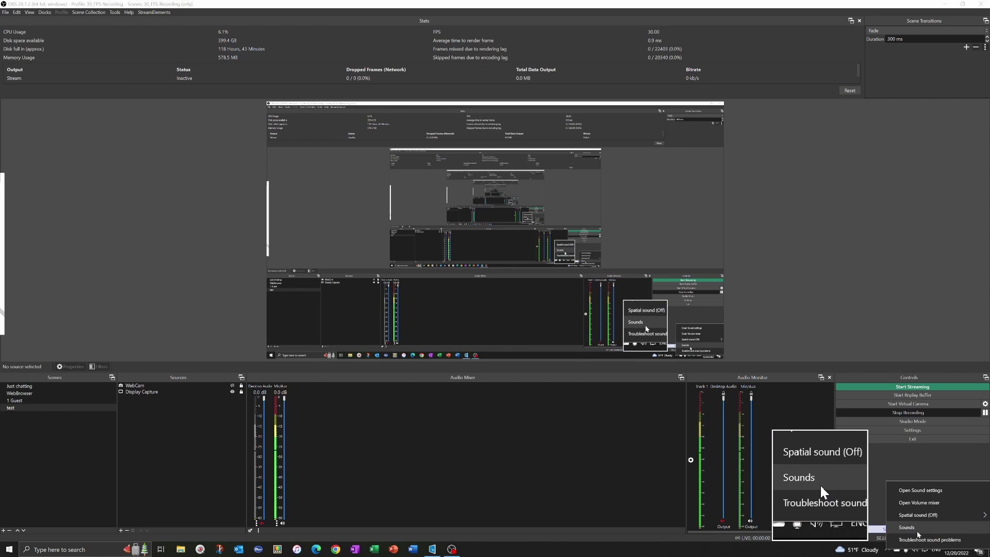
{"action": "left_click", "coordinate": [918, 532]}
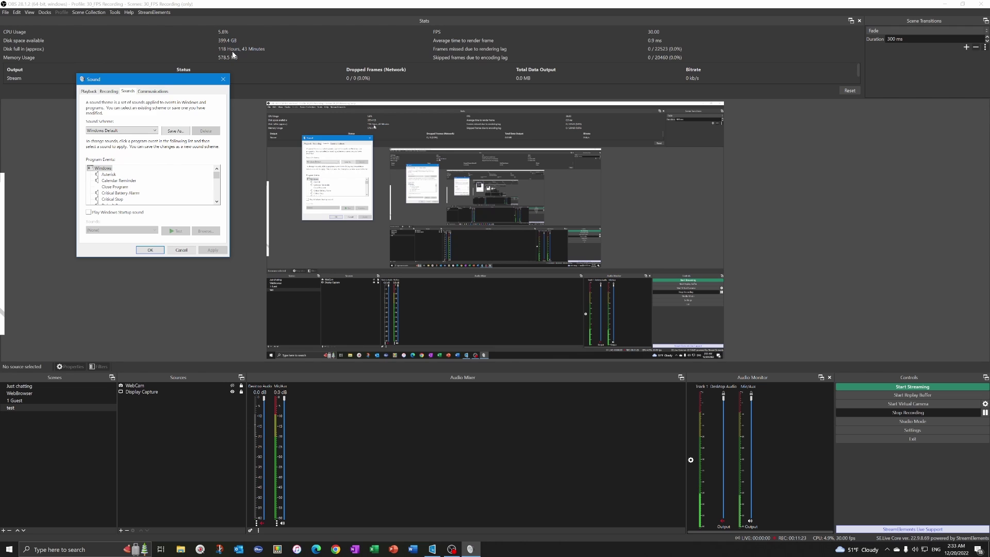
{"action": "left_click_drag", "start_coordinate": [176, 81], "coordinate": [379, 147]}
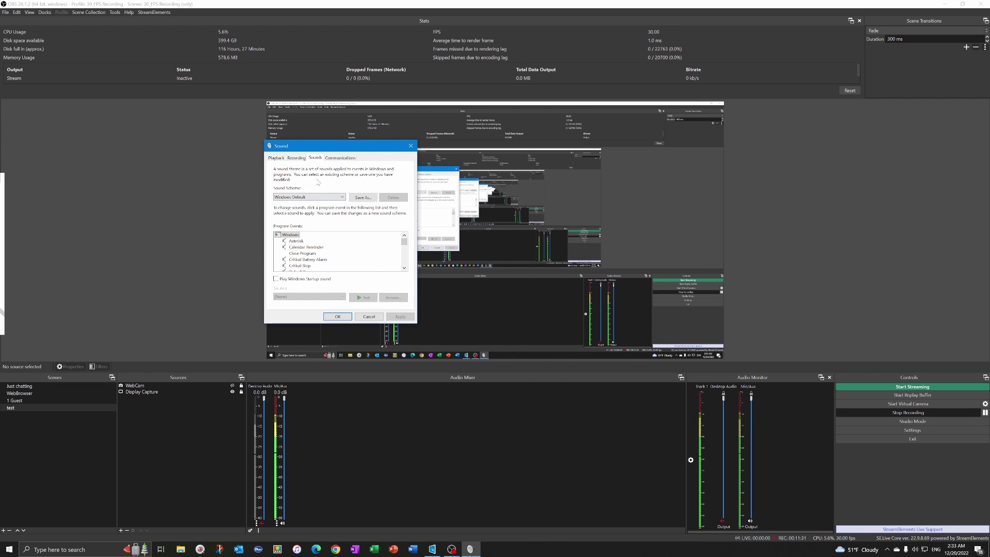
{"action": "left_click", "coordinate": [297, 160]}
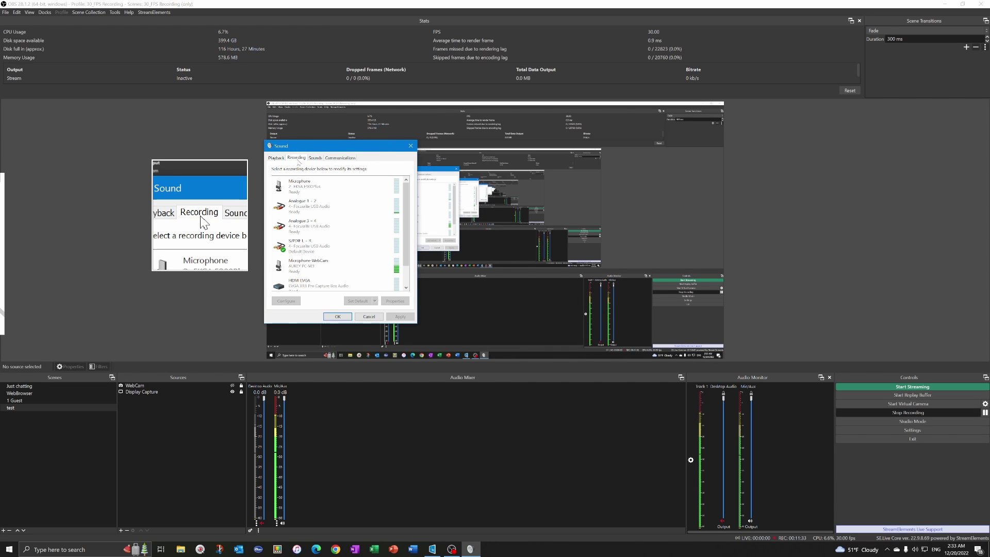
Open the properties of the HDMI EVGA recording device and show its Listen settings
{"action": "scroll", "coordinate": [313, 223], "scroll_direction": "down", "scroll_amount": 1}
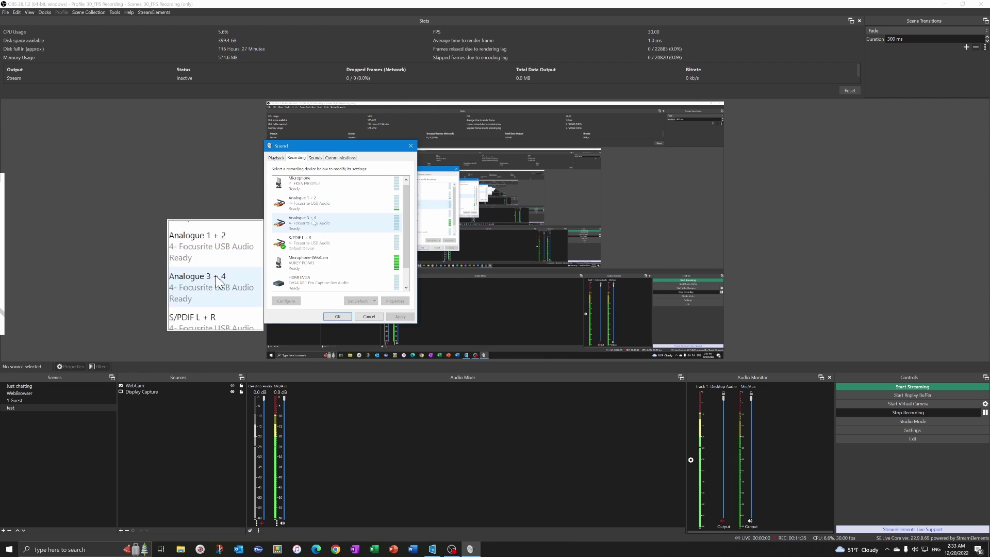
{"action": "scroll", "coordinate": [310, 232], "scroll_direction": "down", "scroll_amount": 1}
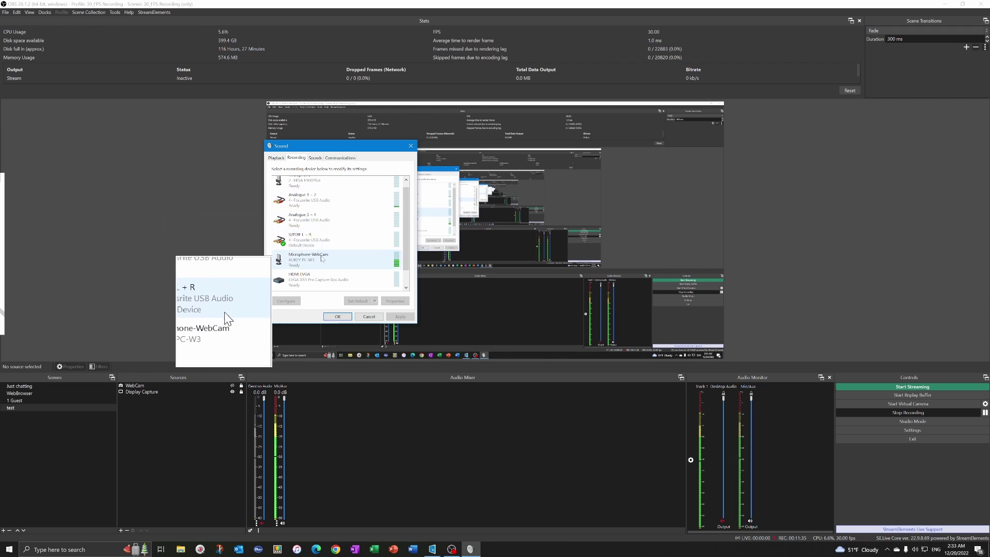
{"action": "right_click", "coordinate": [293, 280]}
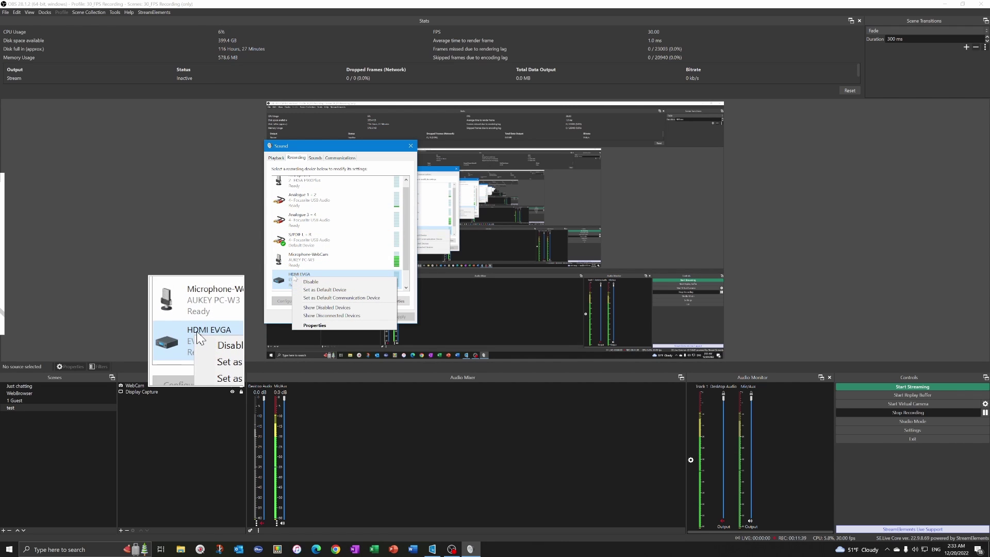
{"action": "left_click", "coordinate": [320, 325]}
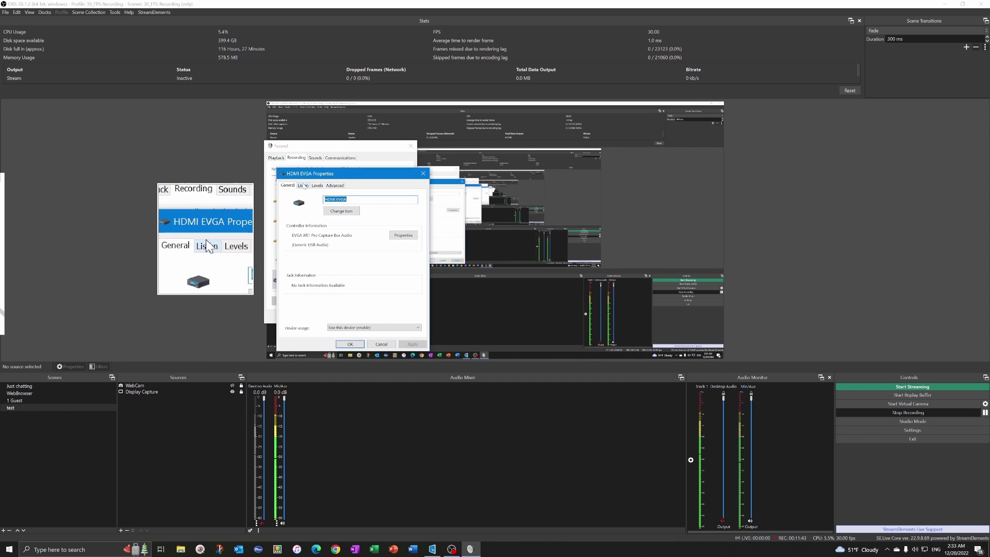
{"action": "left_click", "coordinate": [303, 186]}
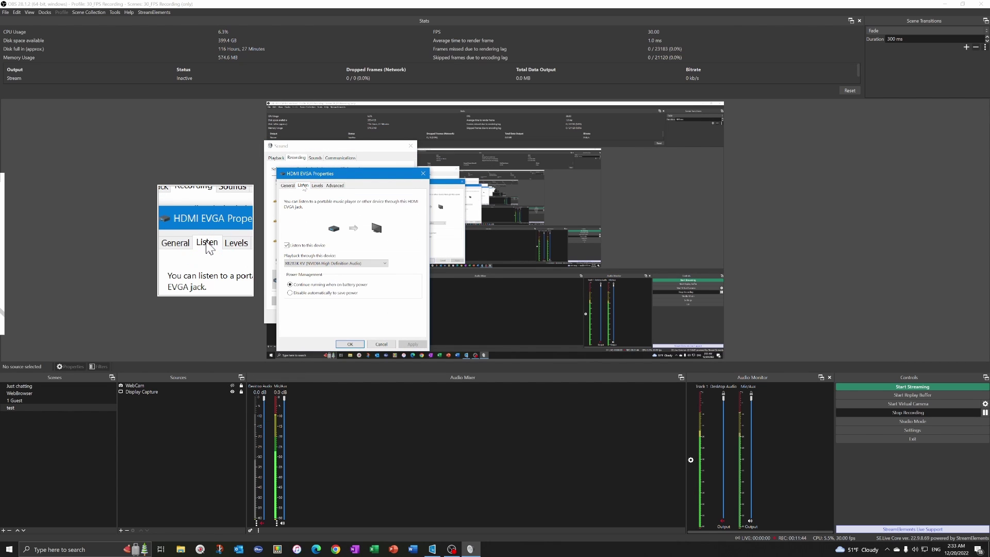
Have the HDMI EVGA device listened to through XB283K KV (NVIDIA High Definition Audio) and confirm the sound settings
{"action": "left_click", "coordinate": [291, 244]}
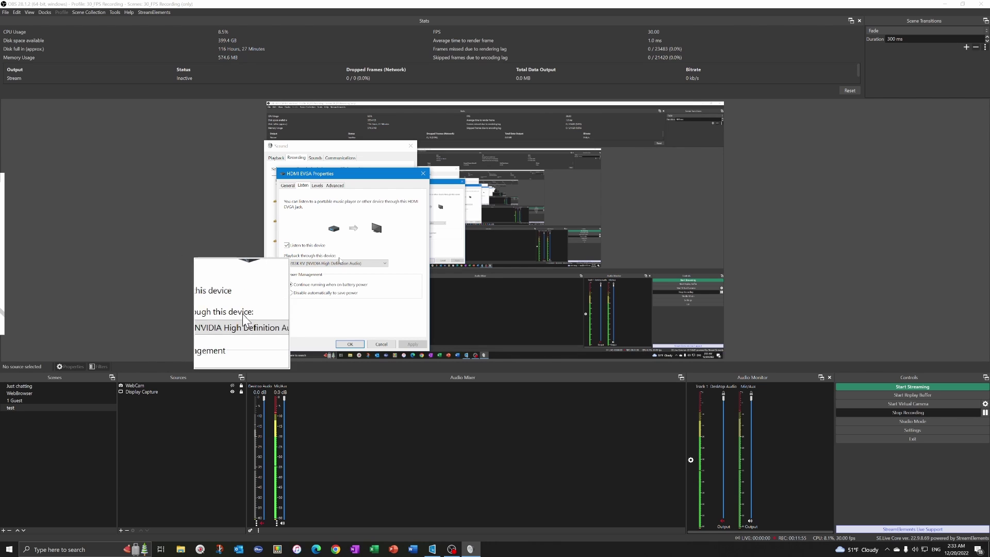
{"action": "left_click", "coordinate": [369, 266]}
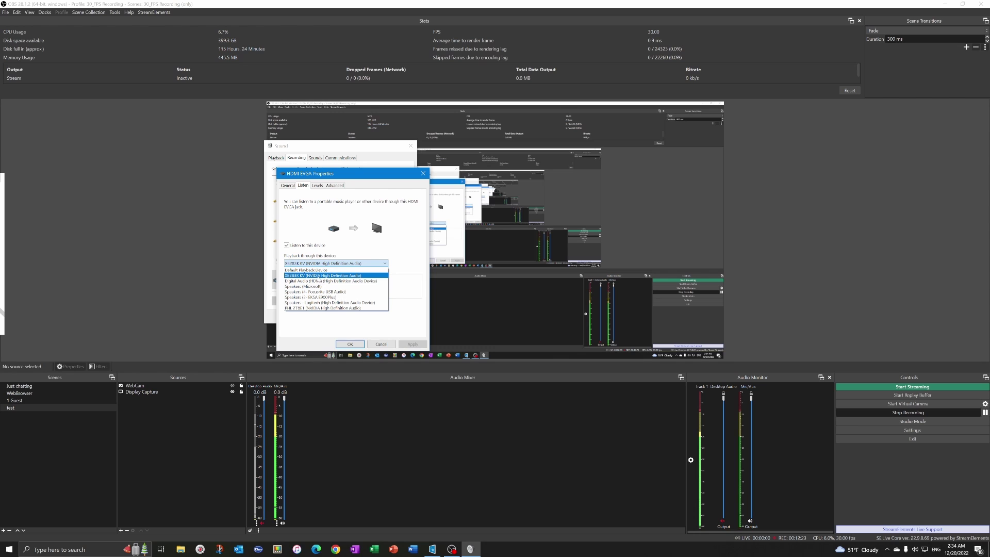
{"action": "left_click", "coordinate": [312, 276]}
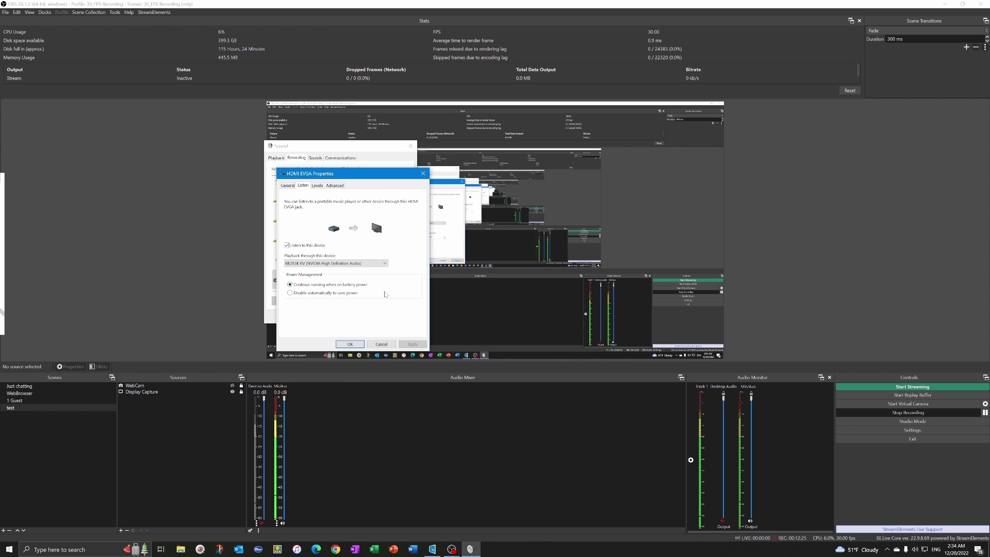
{"action": "key", "text": "super+plus"}
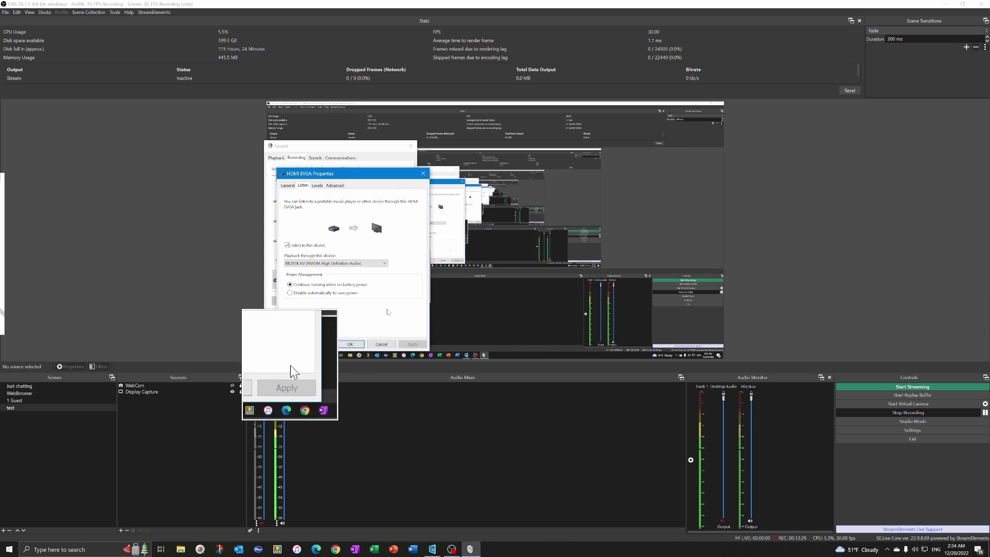
{"action": "left_click", "coordinate": [350, 344]}
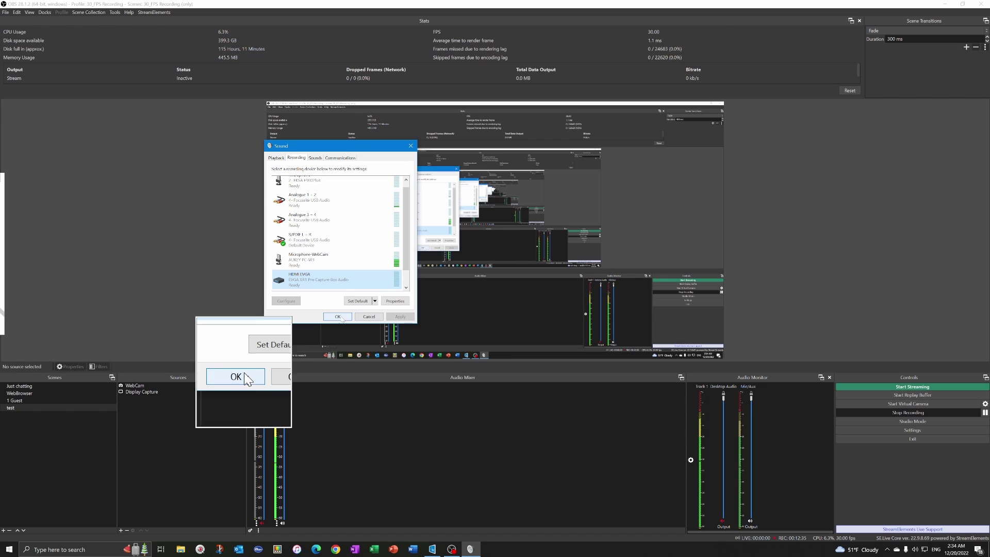
{"action": "left_click", "coordinate": [244, 373]}
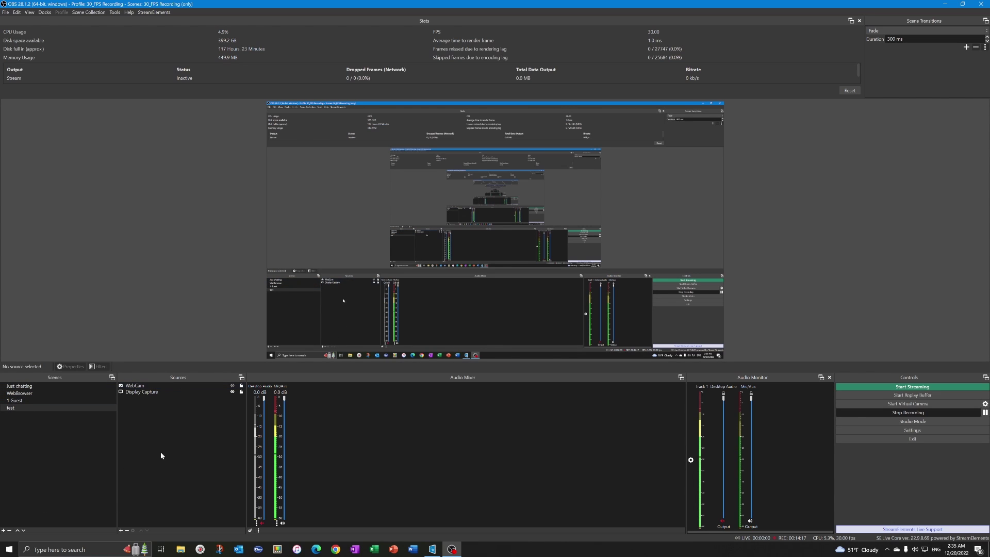
Add a Video Capture Device source named "PS5 Video" that uses the EVGA XR1 Pro Capture Box Video device
{"action": "left_click", "coordinate": [120, 531]}
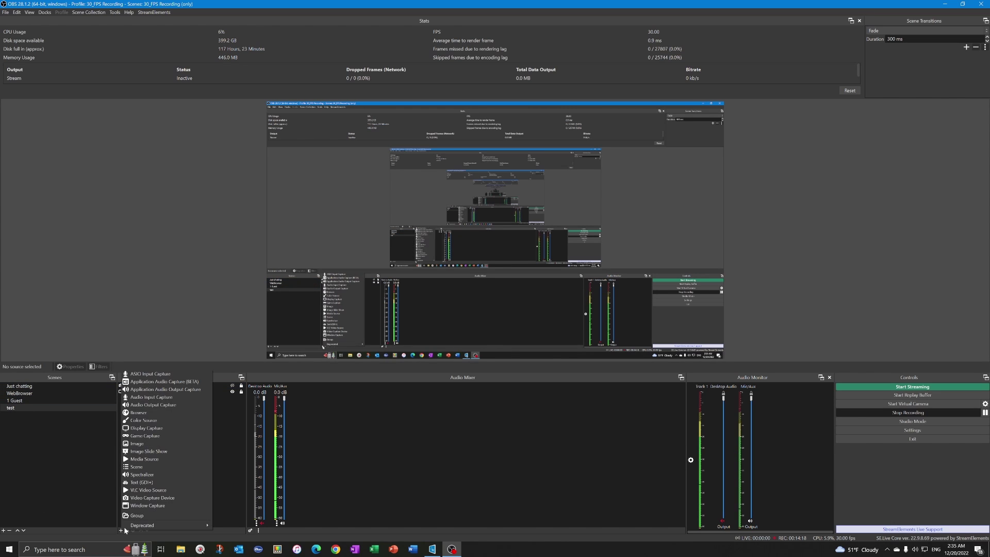
{"action": "left_click", "coordinate": [163, 499]}
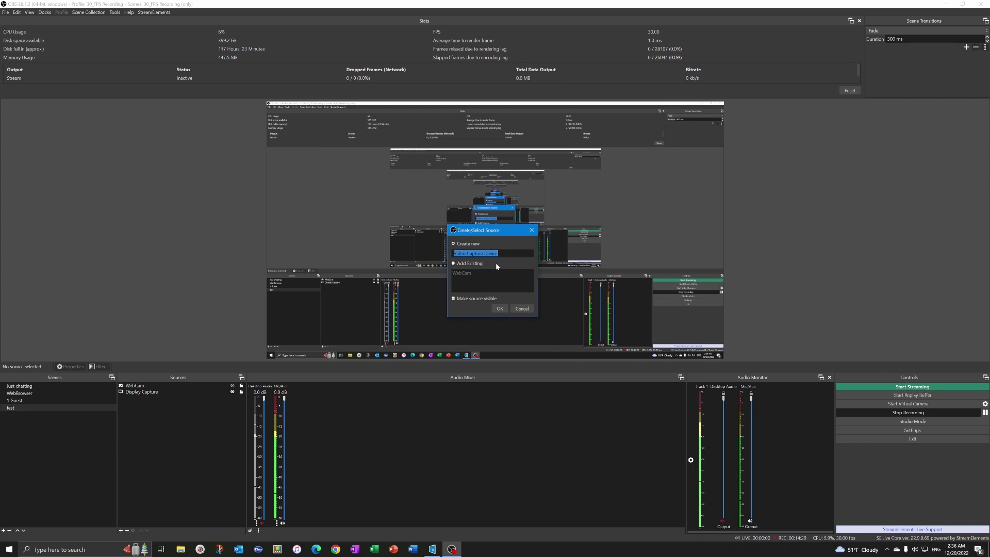
{"action": "type", "text": "PS5 Video"}
{"action": "left_click", "coordinate": [501, 309]}
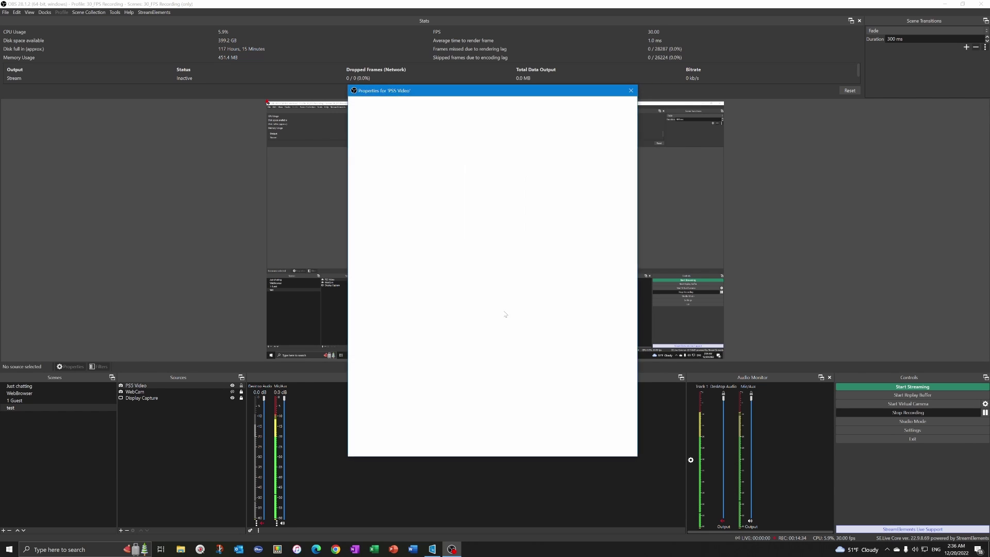
{"action": "left_click", "coordinate": [491, 258]}
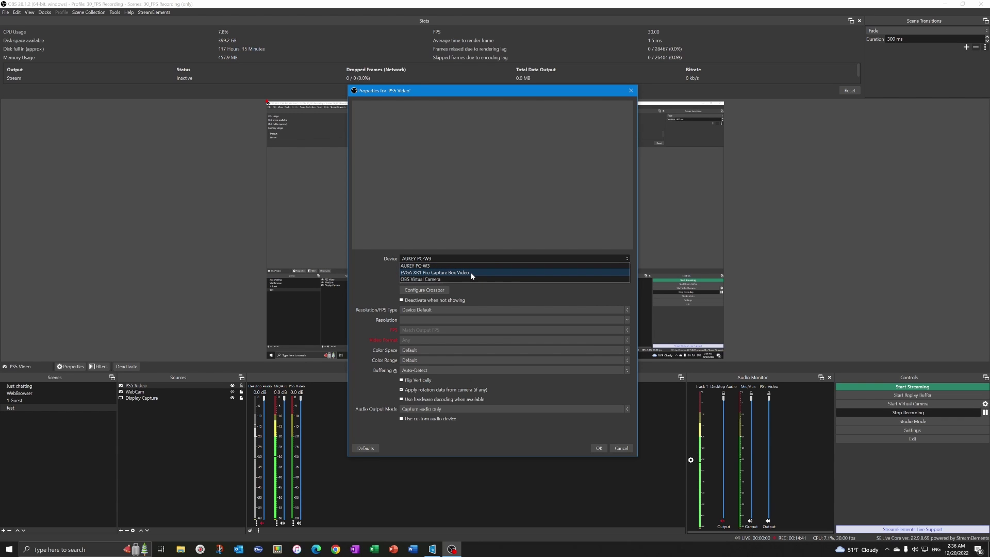
{"action": "left_click", "coordinate": [471, 273]}
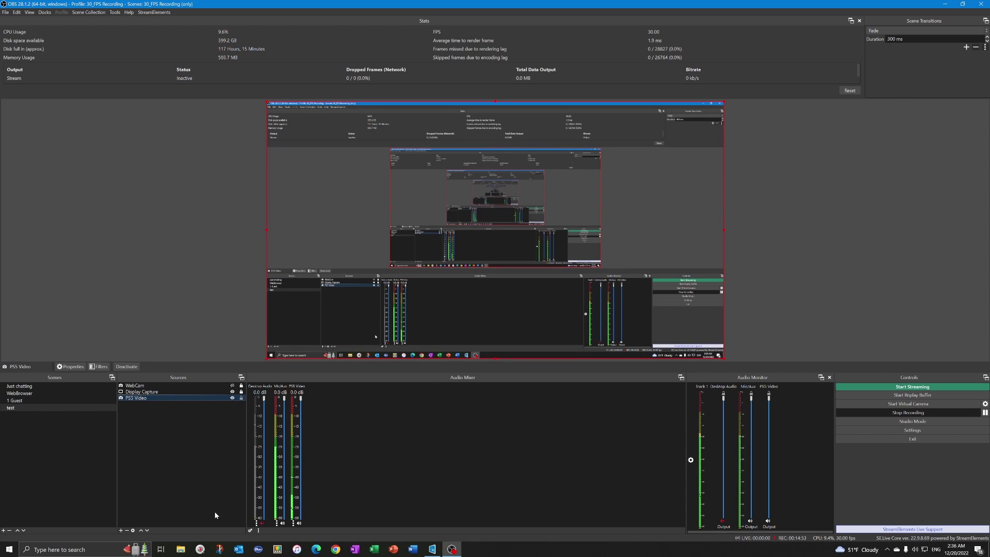
Set the PS5 Video source to a custom resolution of 1920x1080 at 60 FPS
{"action": "double_click", "coordinate": [153, 398]}
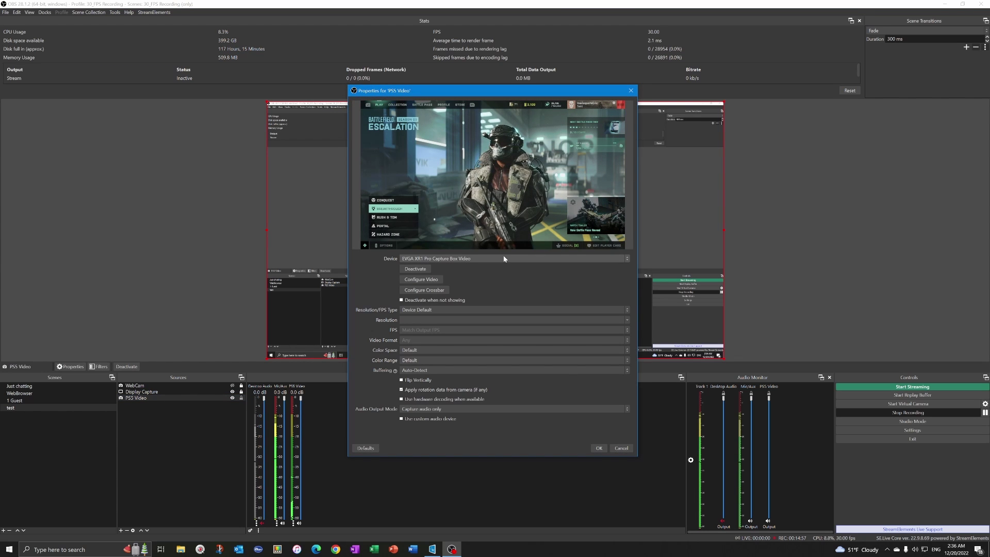
{"action": "left_click", "coordinate": [445, 311]}
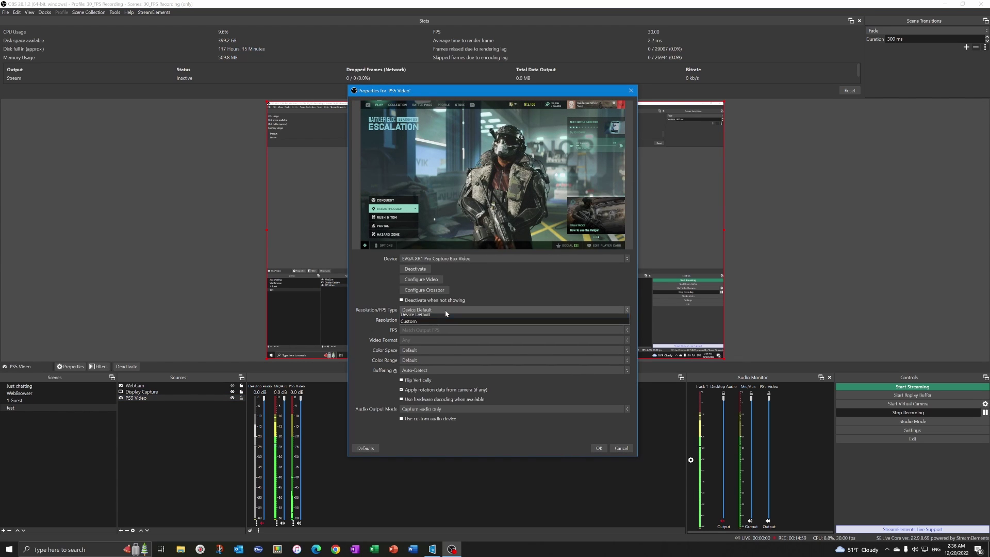
{"action": "left_click", "coordinate": [438, 321]}
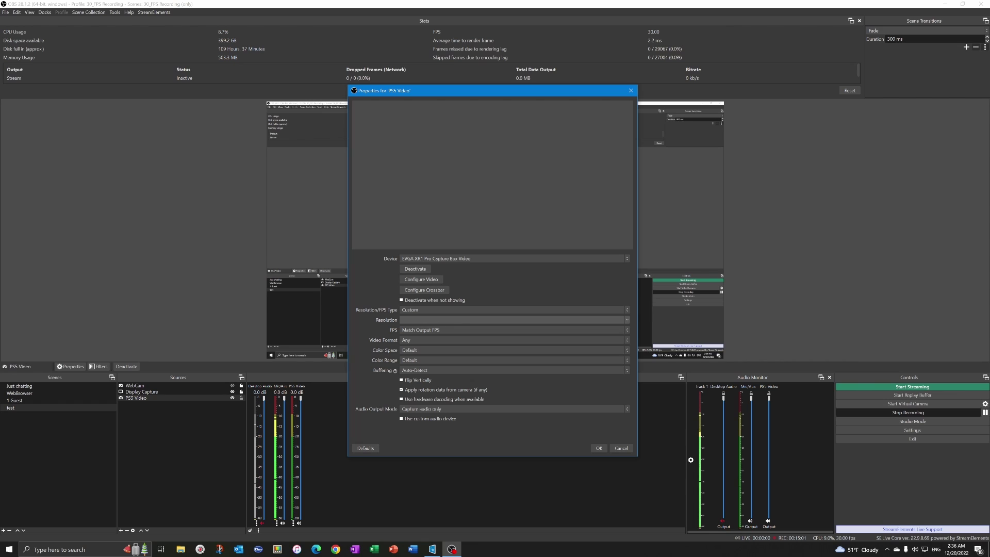
{"action": "left_click", "coordinate": [403, 320]}
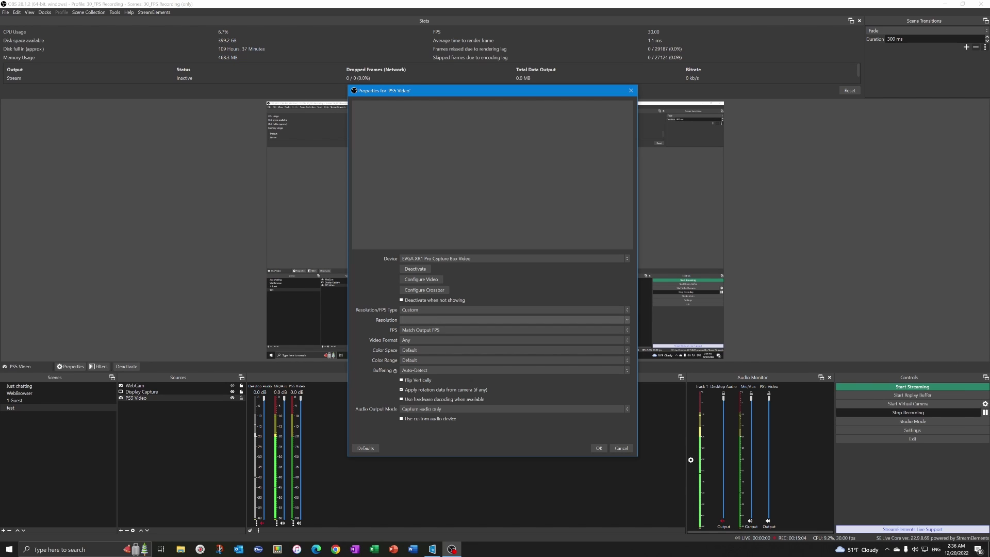
{"action": "left_click", "coordinate": [627, 320]}
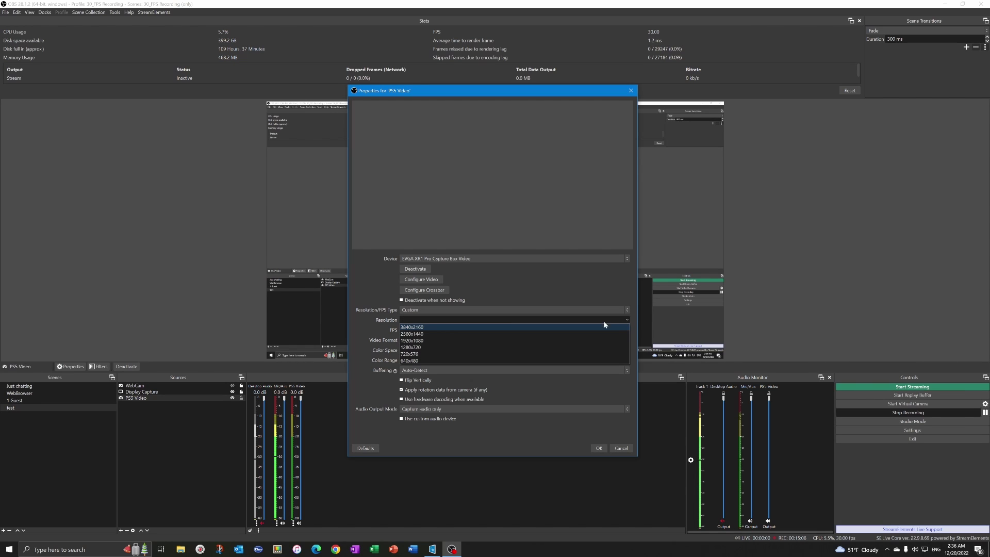
{"action": "left_click", "coordinate": [412, 341]}
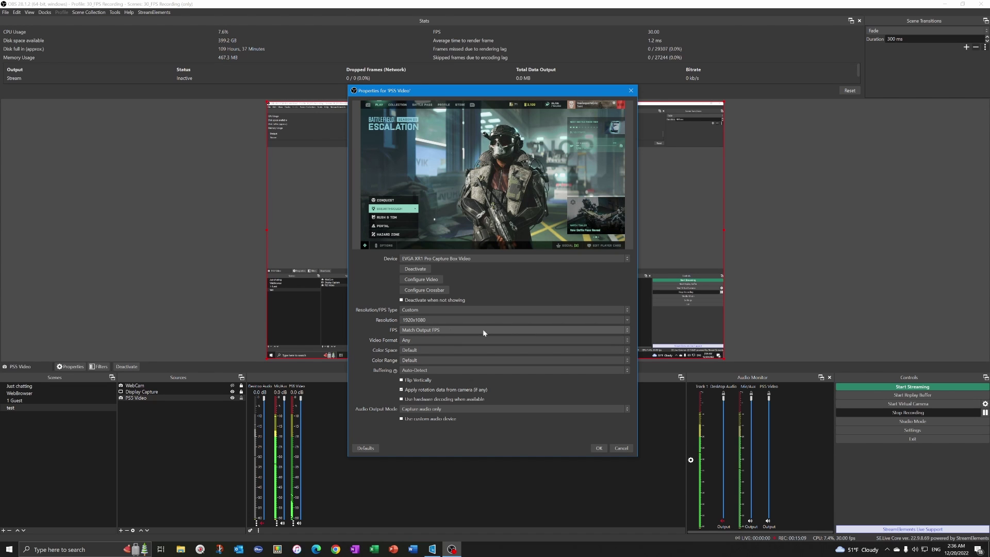
{"action": "left_click", "coordinate": [628, 330]}
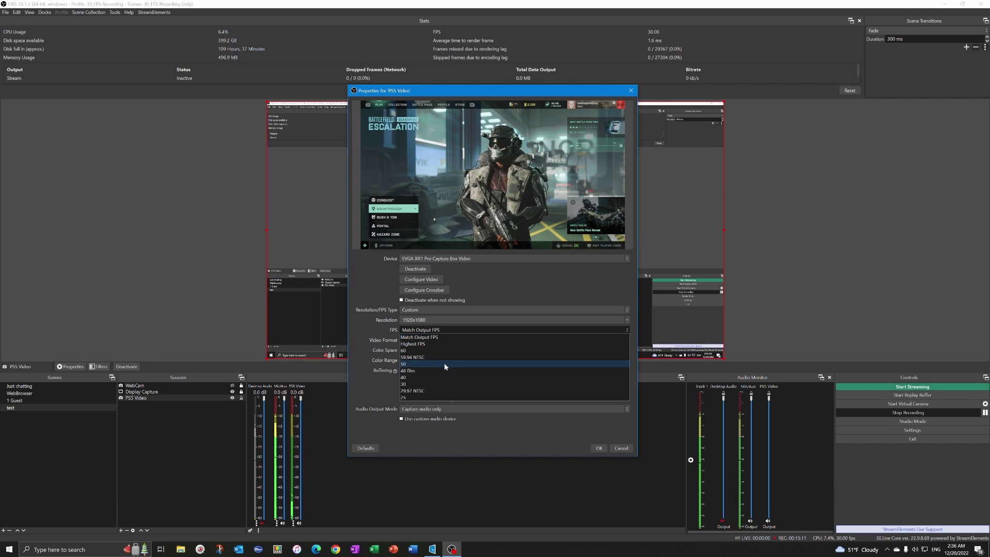
{"action": "left_click", "coordinate": [429, 349]}
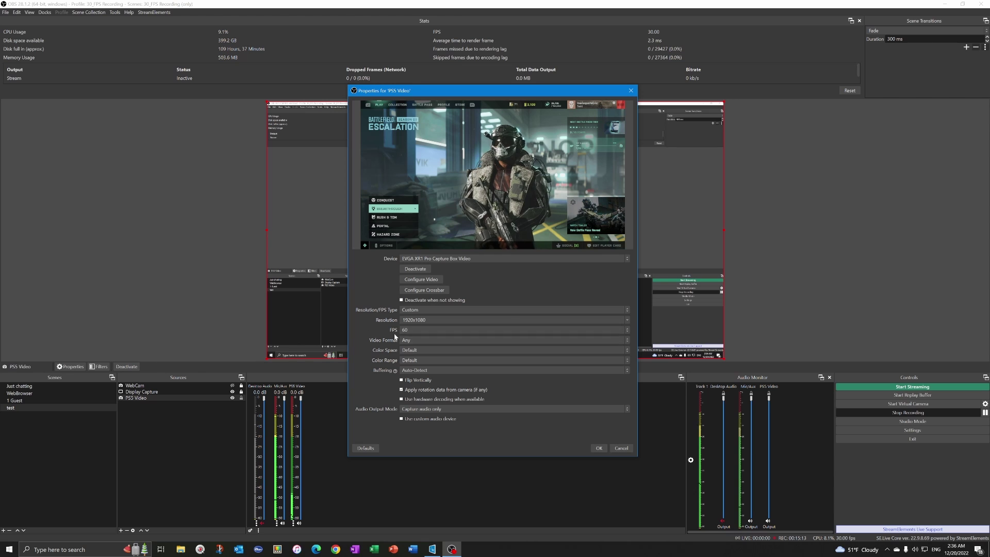
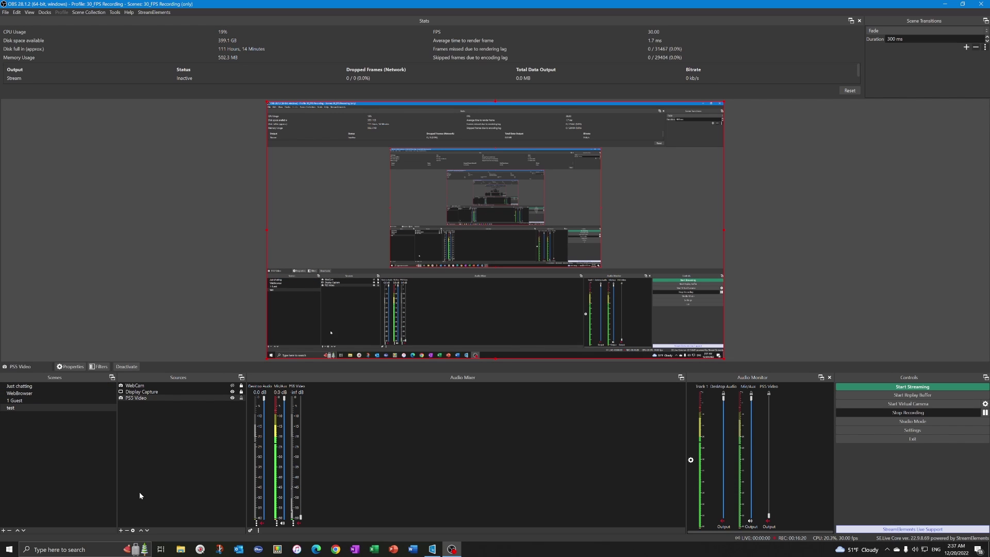
Add an Audio Output Capture source named "PS5 Audio" that uses the XB283K KV (NVIDIA High Definition Audio) device
{"action": "left_click", "coordinate": [122, 530]}
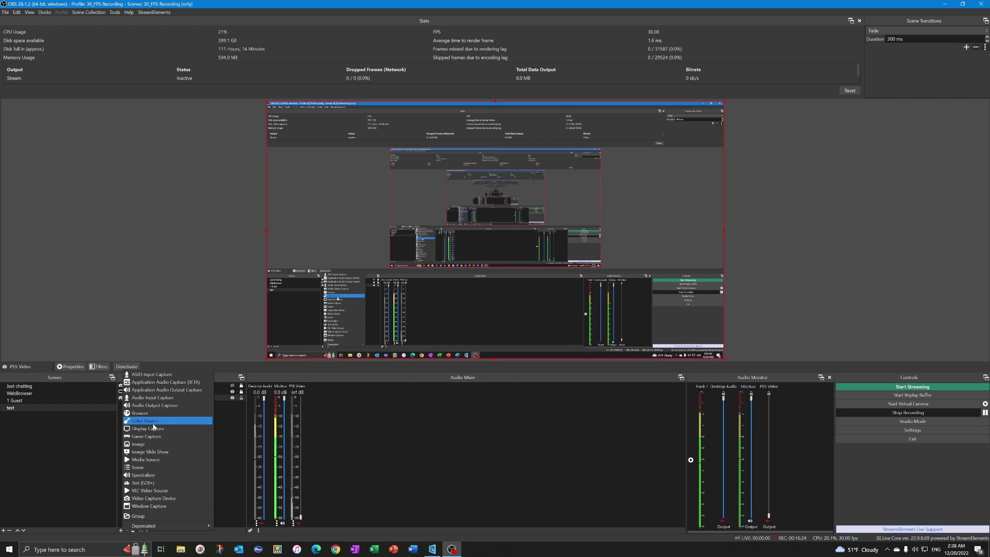
{"action": "left_click", "coordinate": [162, 407]}
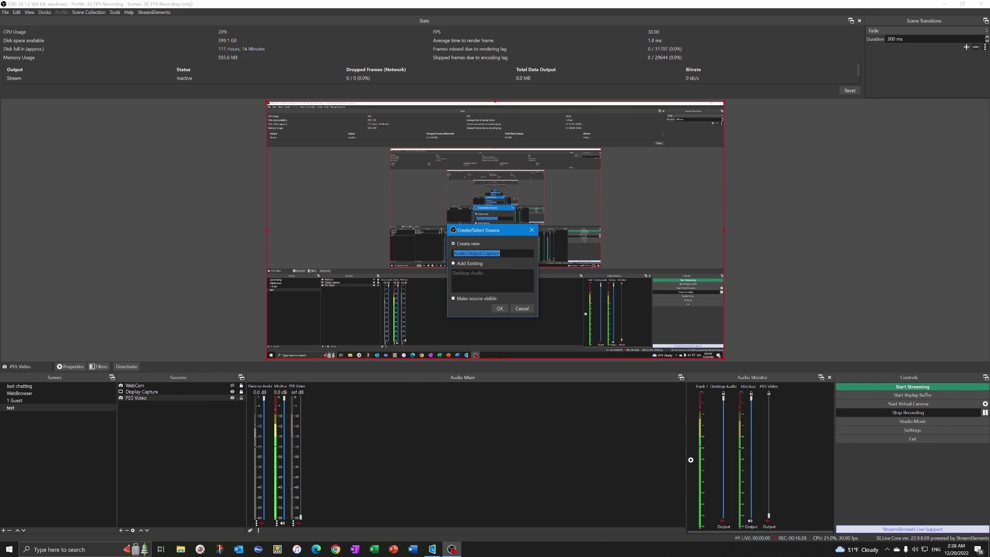
{"action": "type", "text": "PS5 Audio"}
{"action": "left_click", "coordinate": [500, 308]}
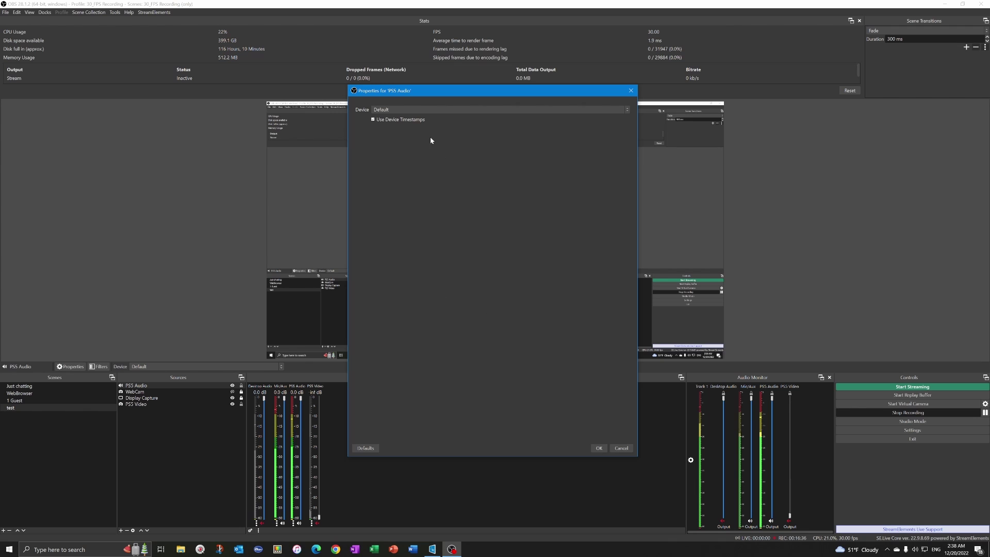
{"action": "left_click", "coordinate": [428, 109]}
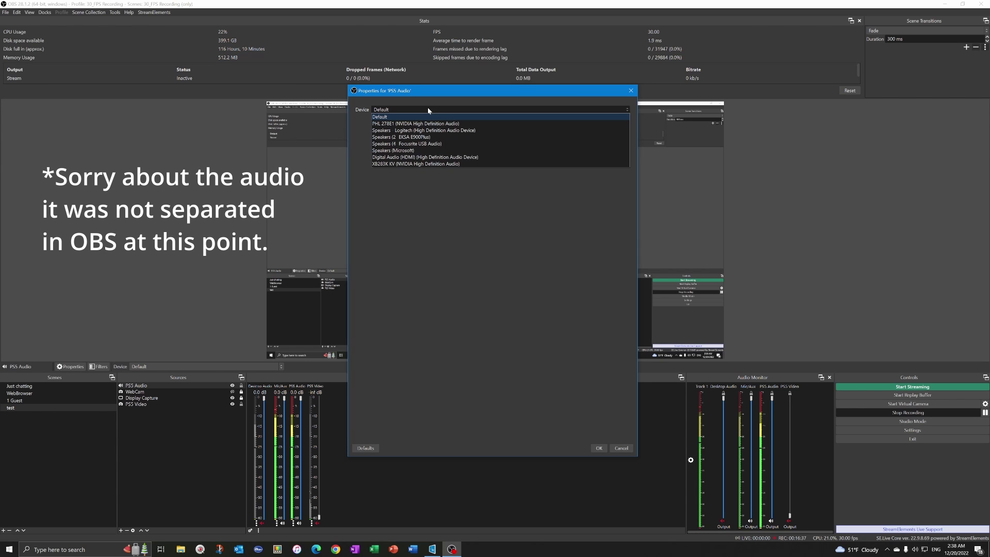
{"action": "left_click", "coordinate": [439, 164]}
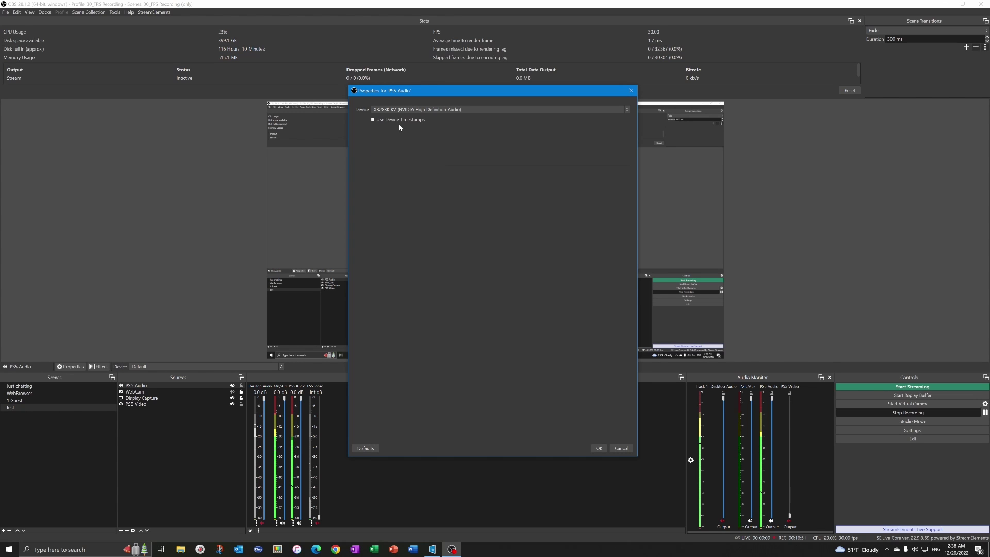
{"action": "left_click", "coordinate": [599, 449]}
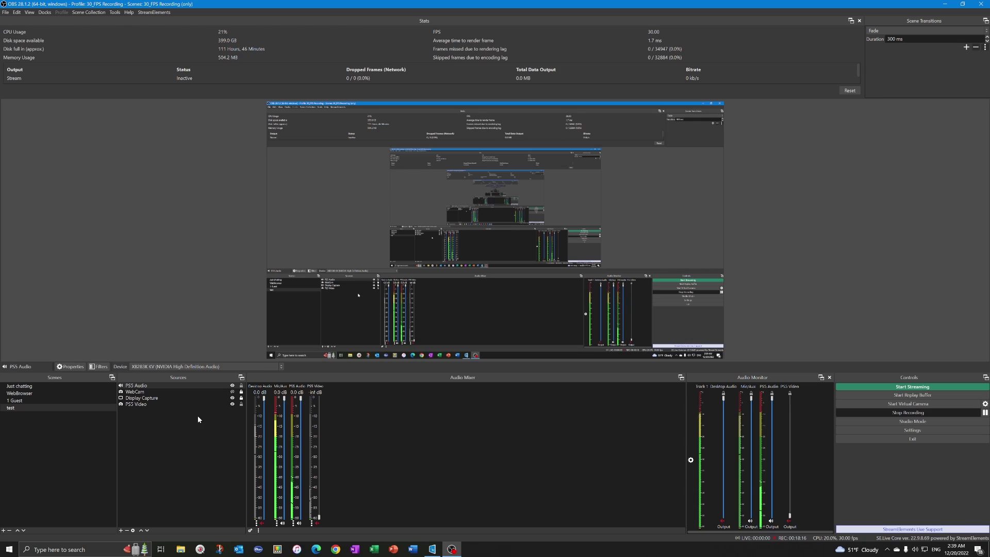
Select the PS5 Video source in the test scene
{"action": "left_click", "coordinate": [152, 403]}
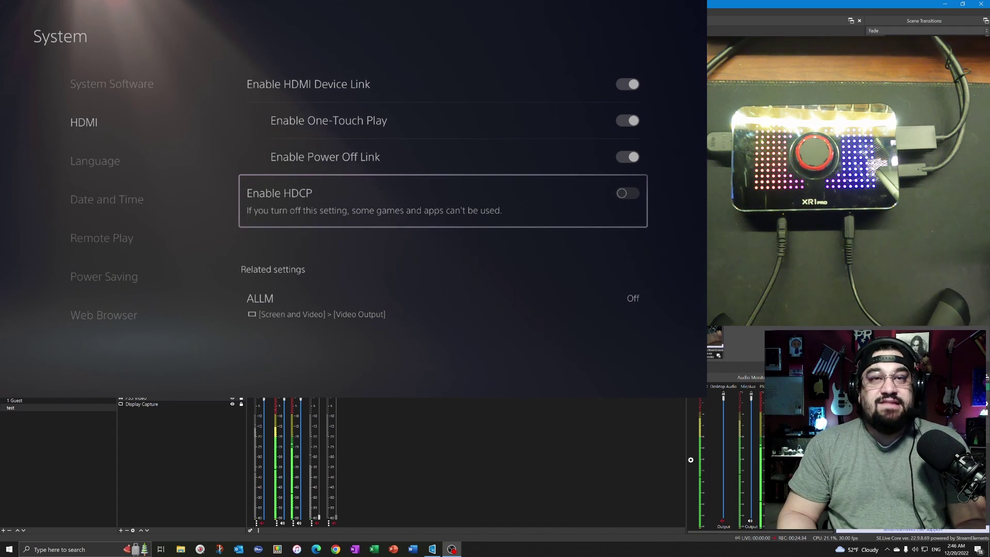
Leave the PS5's HDMI system settings and back out of the console's Settings
{"action": "key", "text": "Escape"}
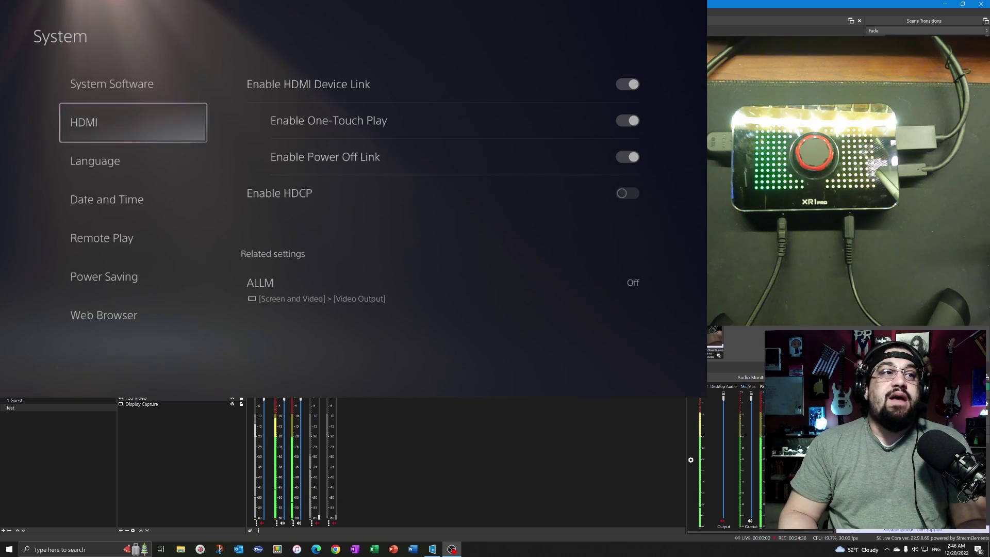
{"action": "key", "text": "Escape"}
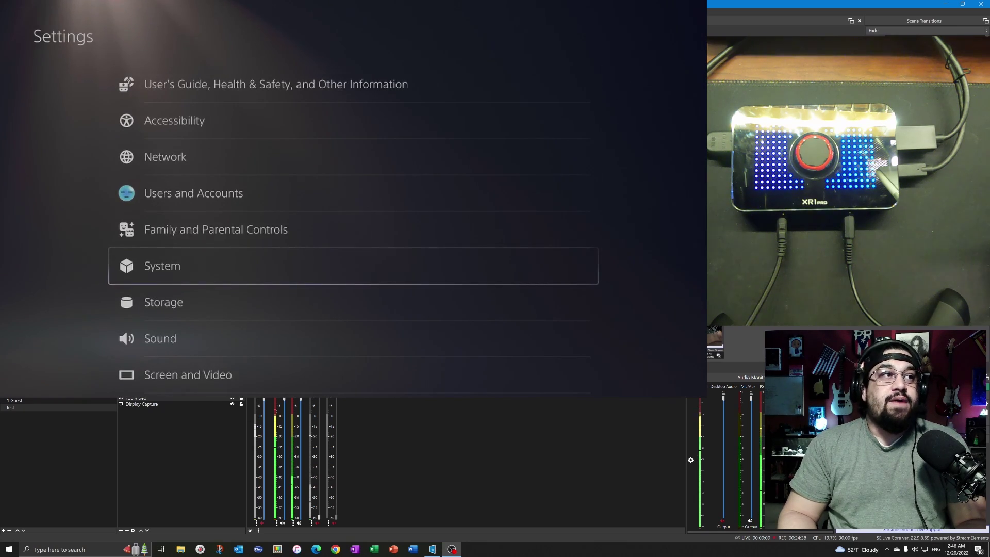
{"action": "key", "text": "Escape"}
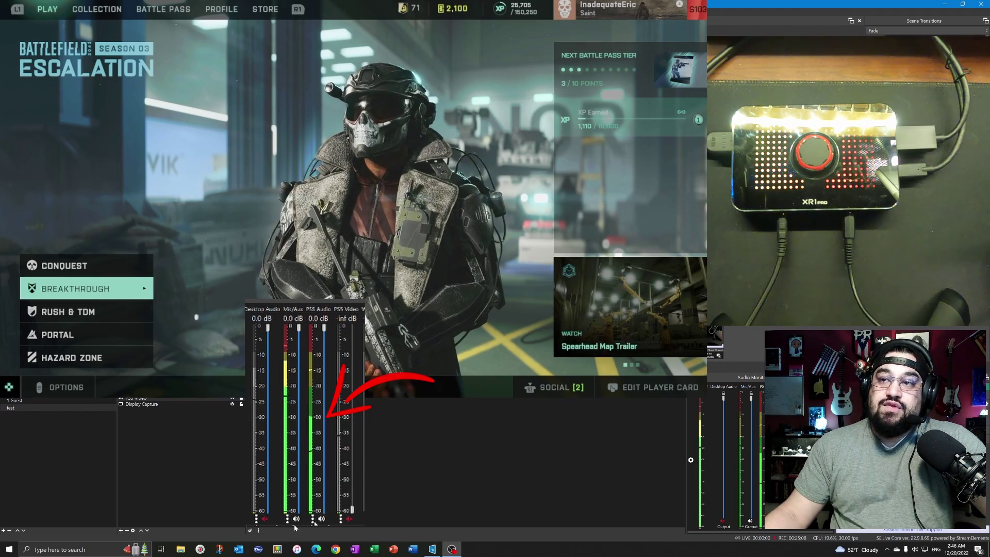
Add a Gain filter to the PS5 Audio source and set its gain to 15.80 dB
{"action": "left_click", "coordinate": [312, 518]}
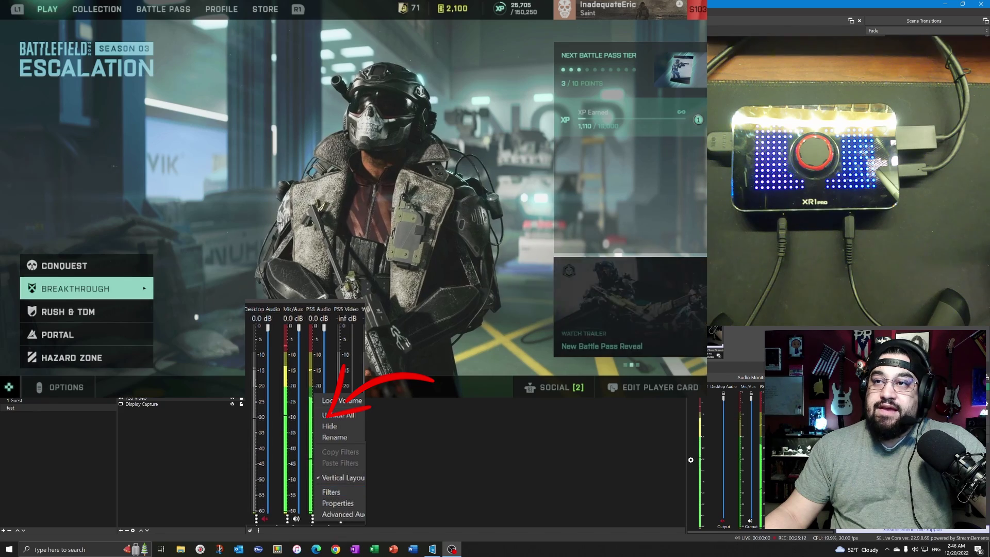
{"action": "left_click", "coordinate": [312, 521]}
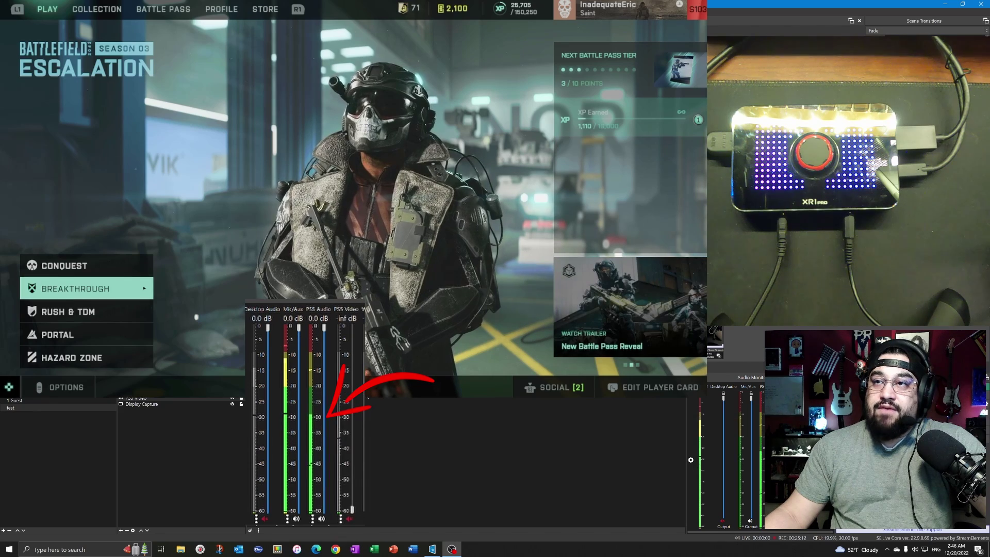
{"action": "left_click", "coordinate": [312, 521]}
{"action": "left_click", "coordinate": [323, 488]}
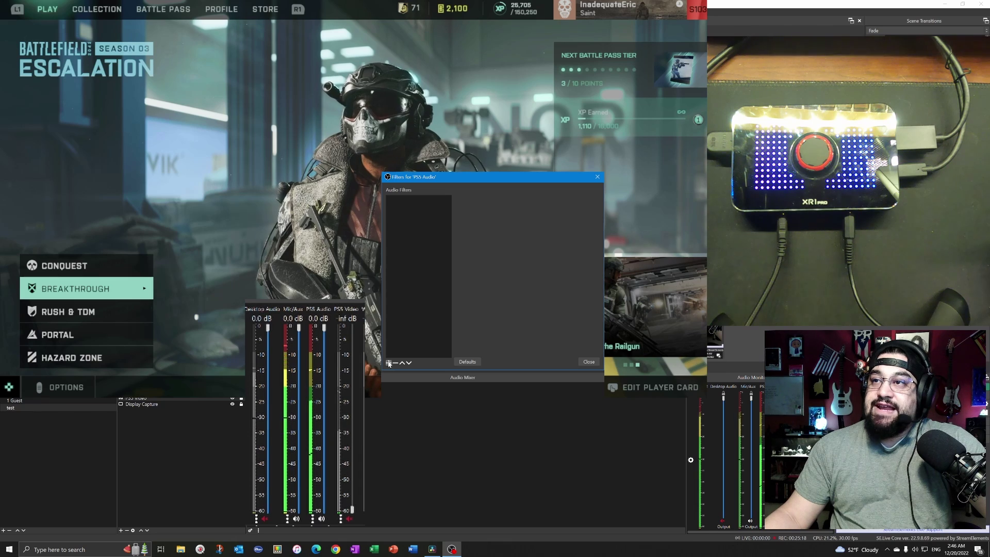
{"action": "left_click", "coordinate": [389, 363]}
{"action": "left_click", "coordinate": [398, 391]}
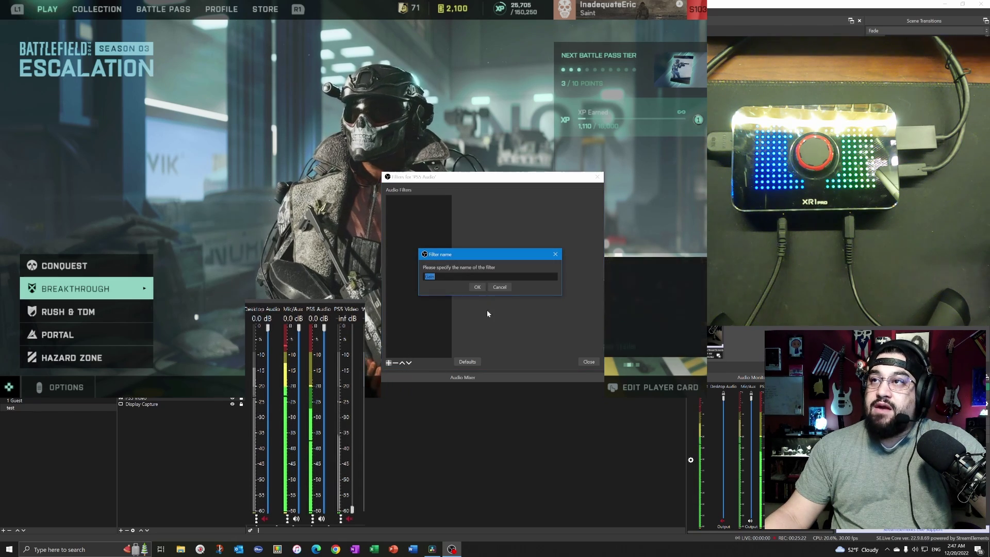
{"action": "left_click", "coordinate": [478, 288]}
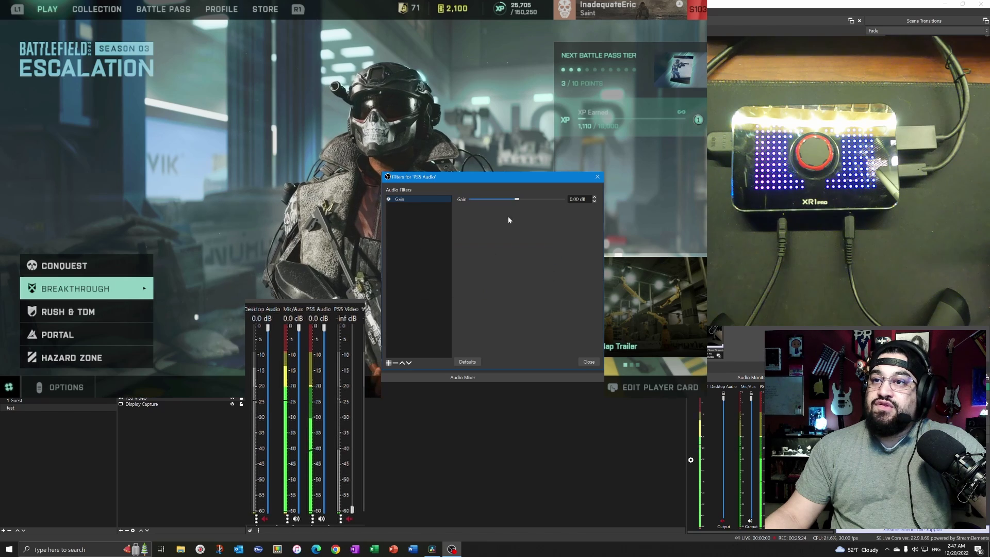
{"action": "left_click_drag", "start_coordinate": [518, 201], "coordinate": [541, 203]}
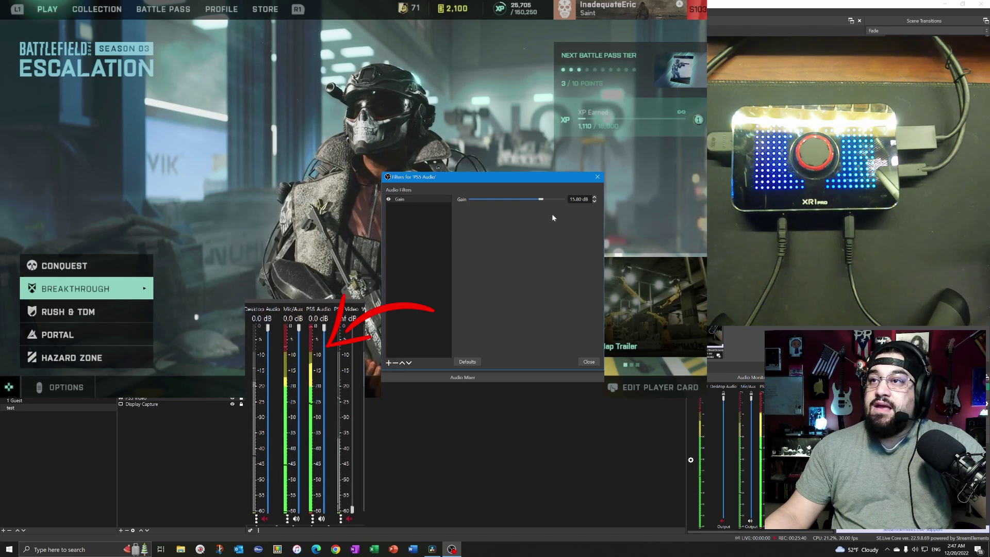
Add a Limiter filter to PS5 Audio with a threshold of -10.20 dB and close the filter settings
{"action": "left_click", "coordinate": [389, 362]}
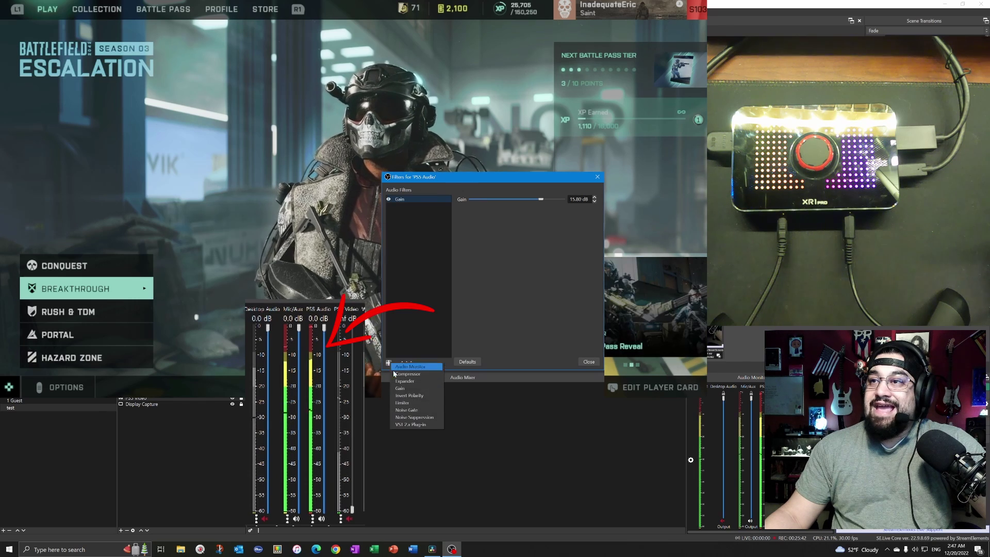
{"action": "left_click", "coordinate": [418, 404]}
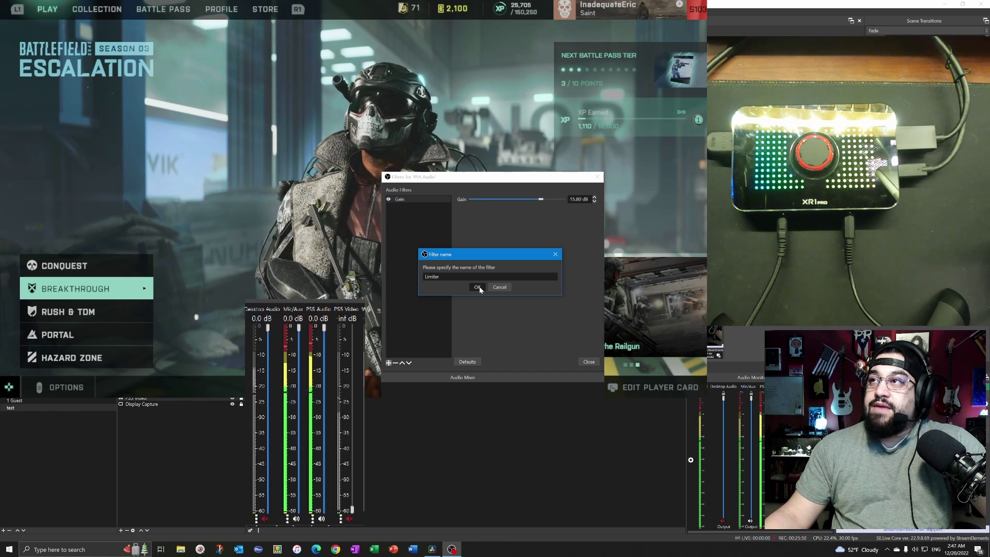
{"action": "left_click", "coordinate": [479, 287]}
{"action": "left_click_drag", "start_coordinate": [555, 199], "coordinate": [549, 202]}
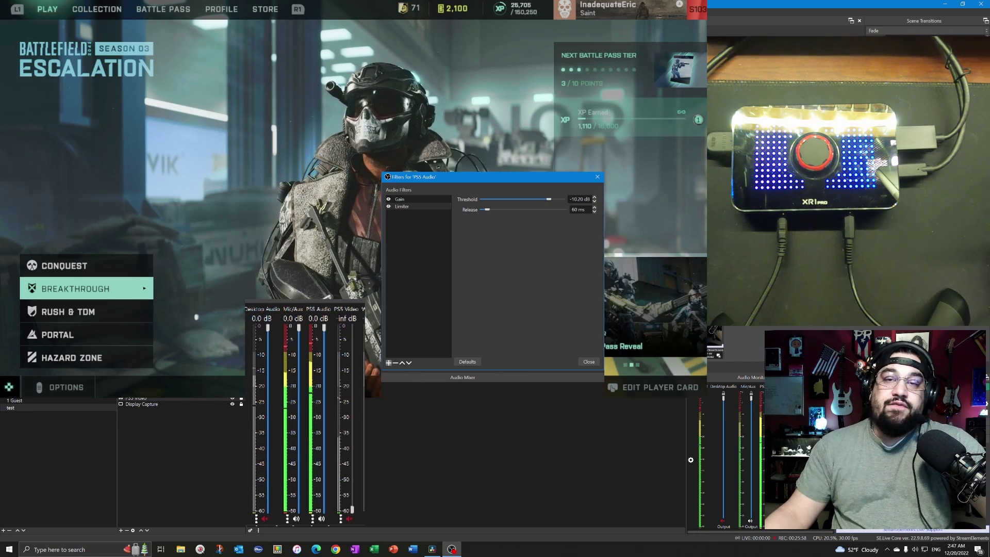
{"action": "left_click", "coordinate": [589, 361]}
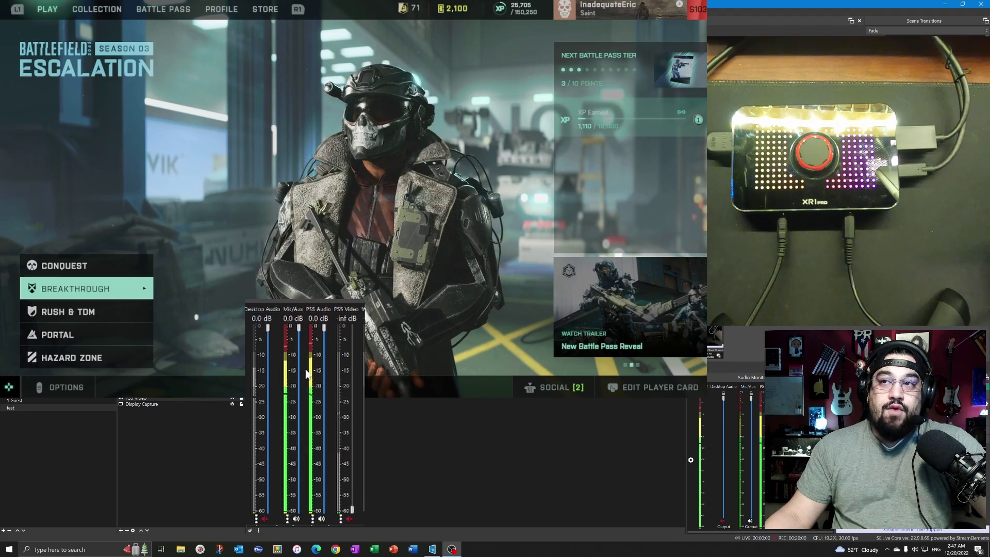